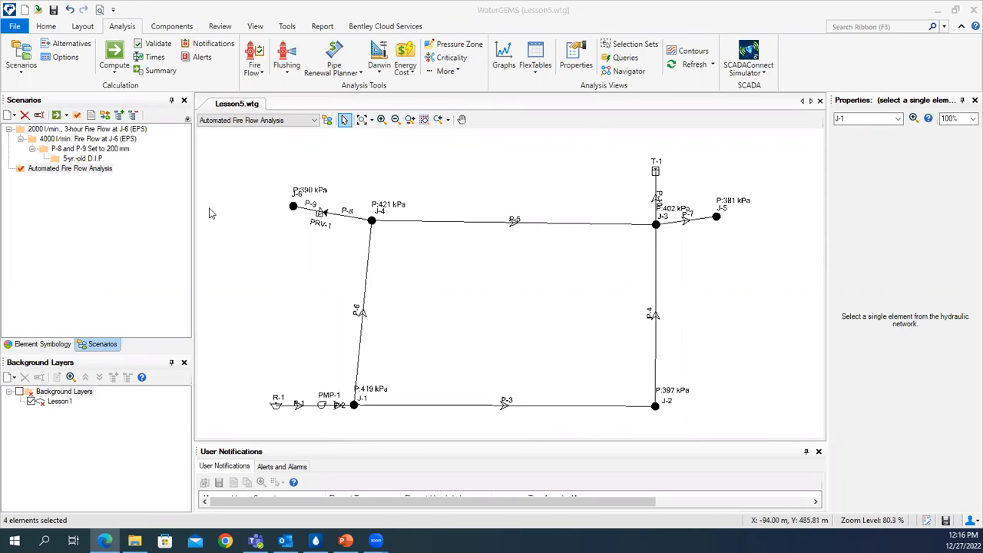
- Open the Alternatives manager over the network drawing and expand the Demand alternatives
left_click(172, 27)
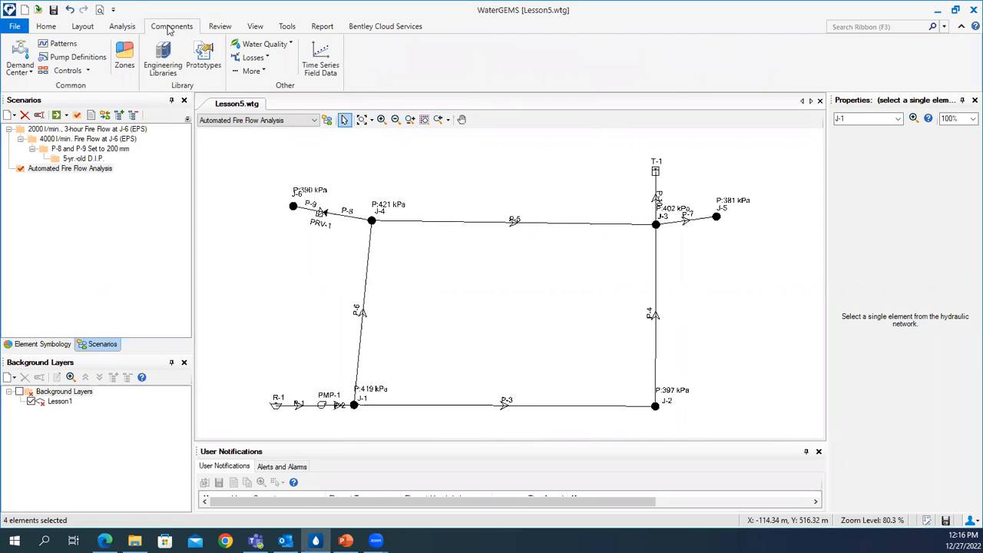
left_click(124, 28)
left_click(78, 46)
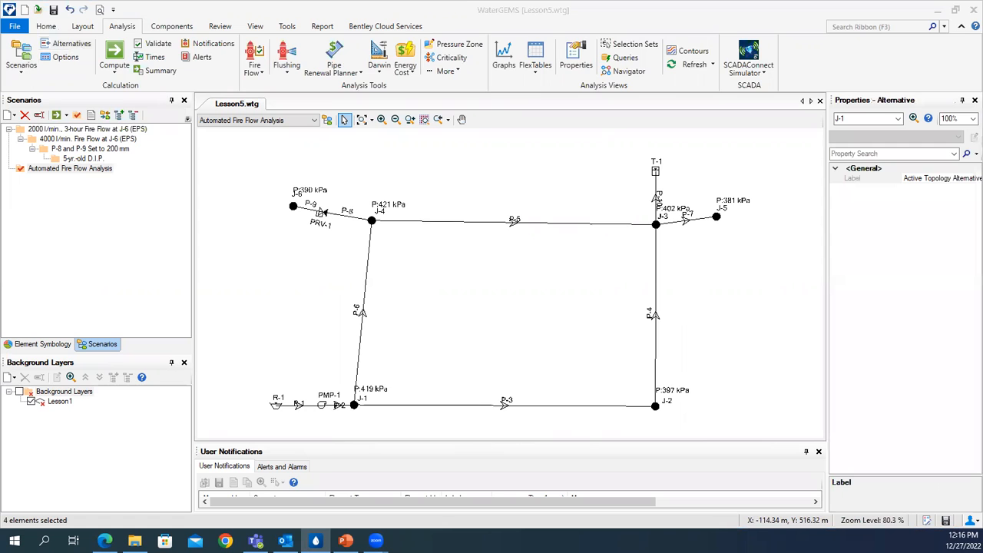
left_click_drag(2, 146, 420, 154)
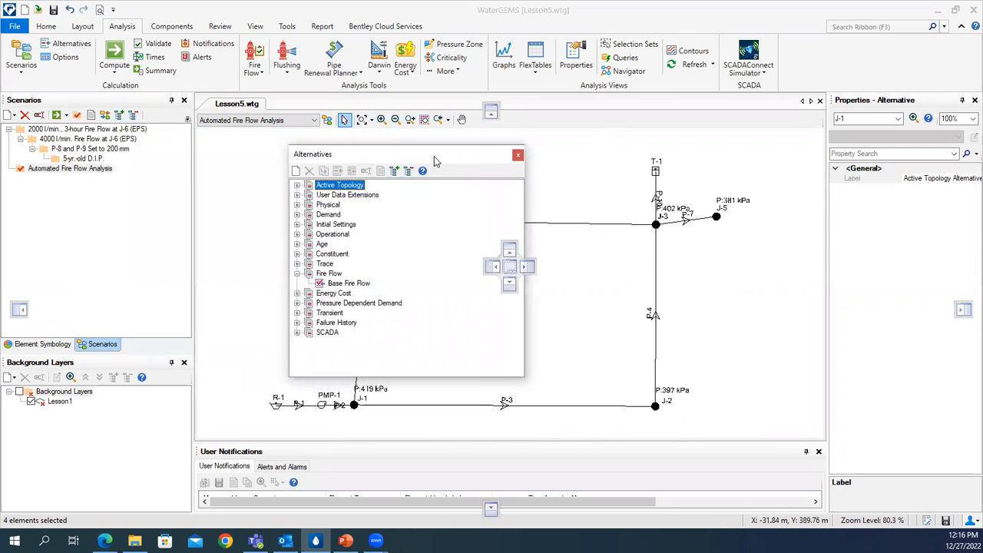
left_click(297, 274)
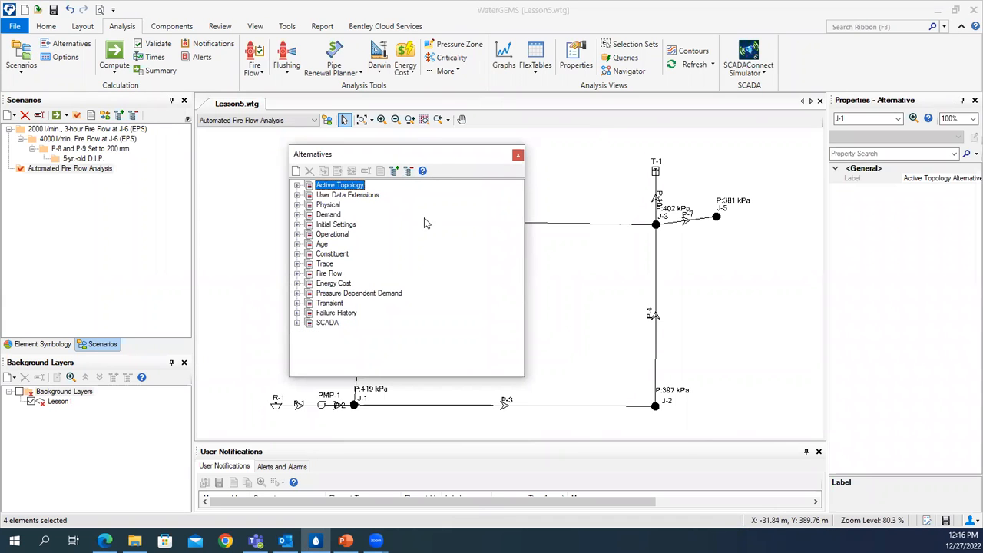
left_click(298, 215)
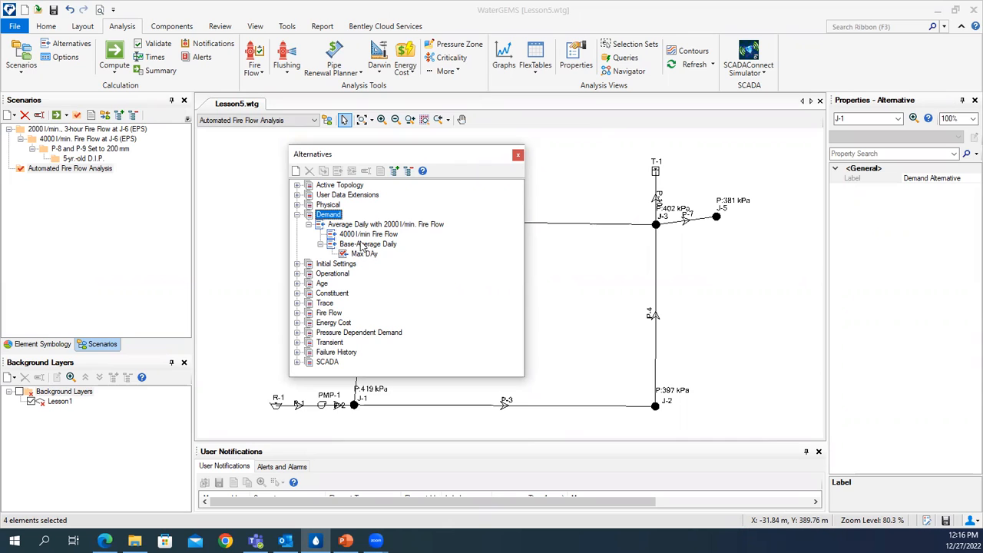
right_click(355, 225)
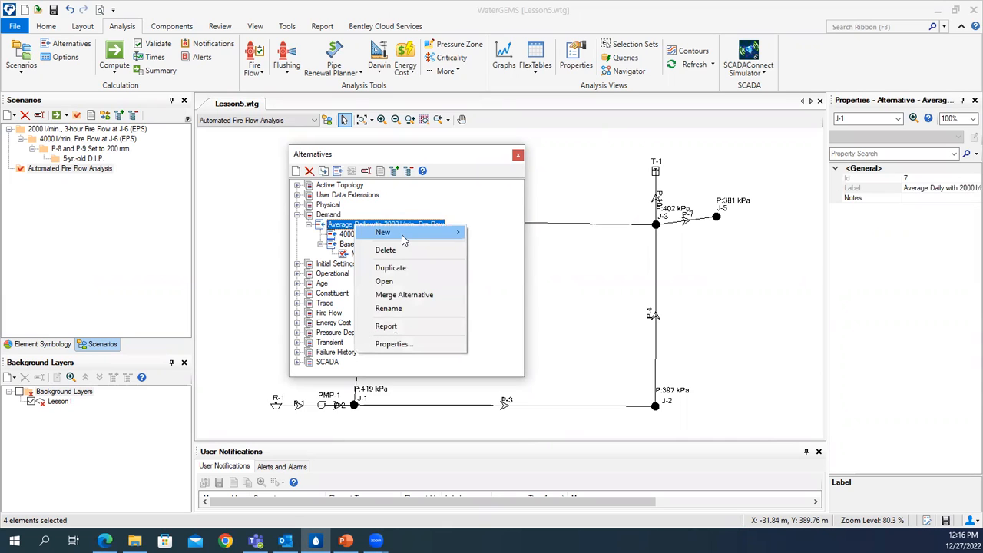
mouse_move(404, 237)
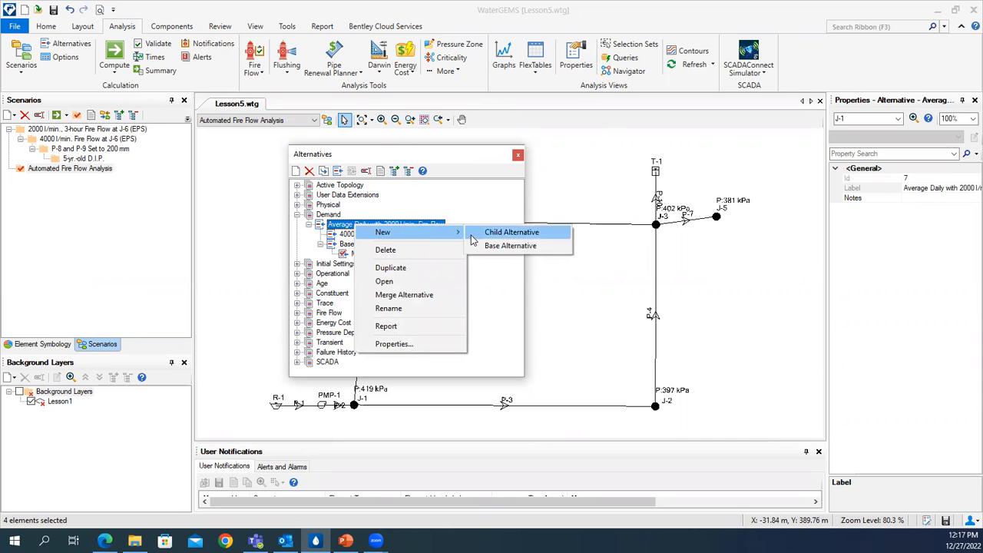
left_click(505, 290)
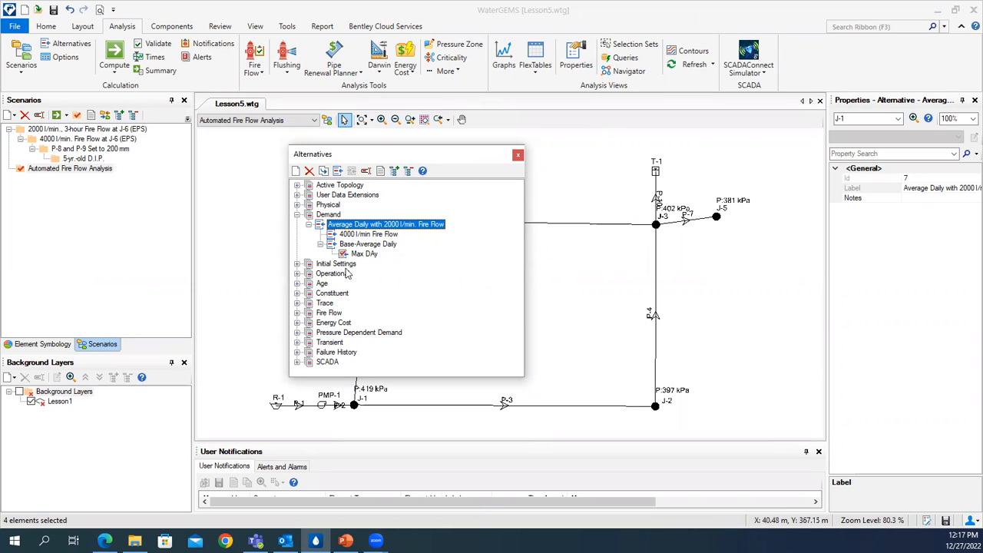
- Examine the junction demands and patterns in the Base-Average Daily demand alternative, and show its child alternative
double_click(361, 243)
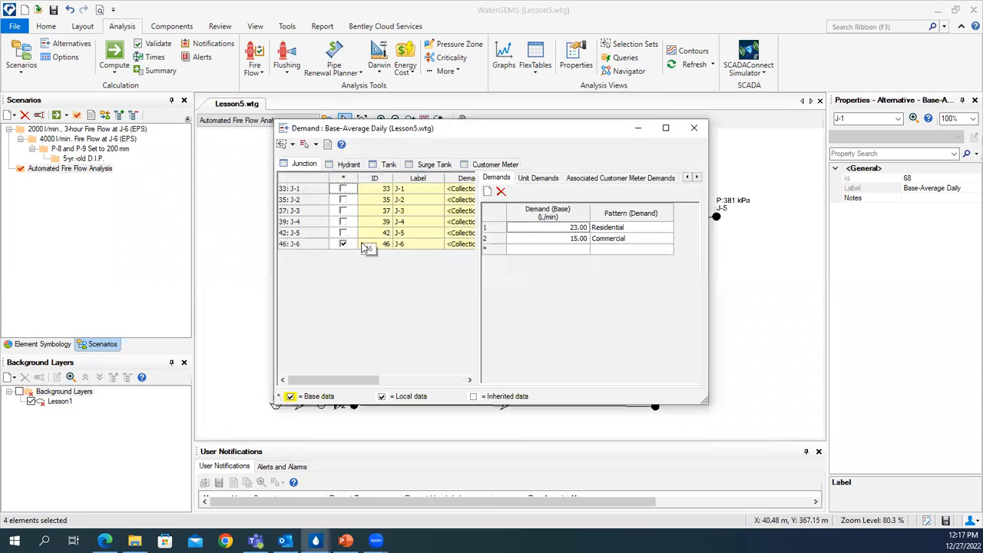
left_click_drag(494, 133, 511, 146)
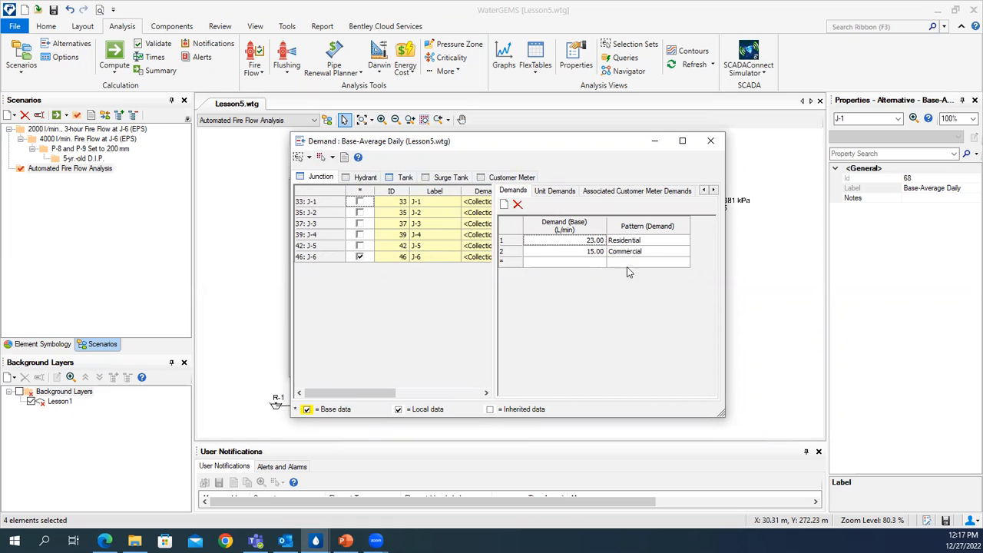
left_click(710, 143)
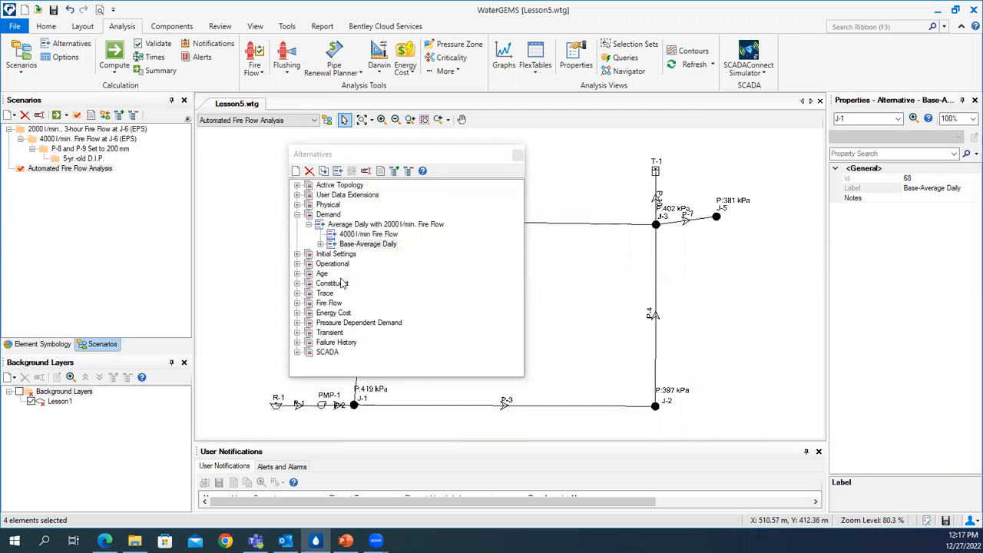
left_click(321, 244)
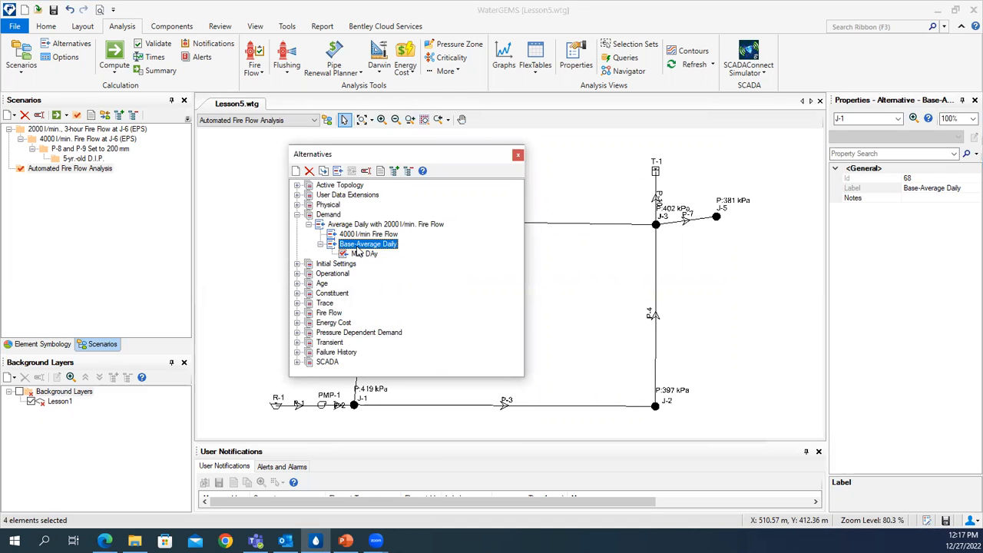
right_click(357, 248)
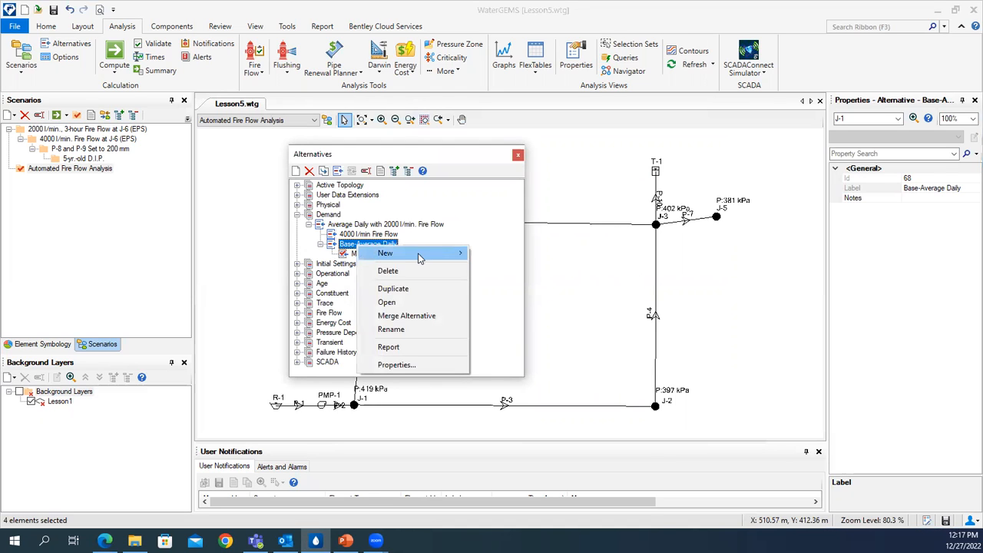
mouse_move(429, 254)
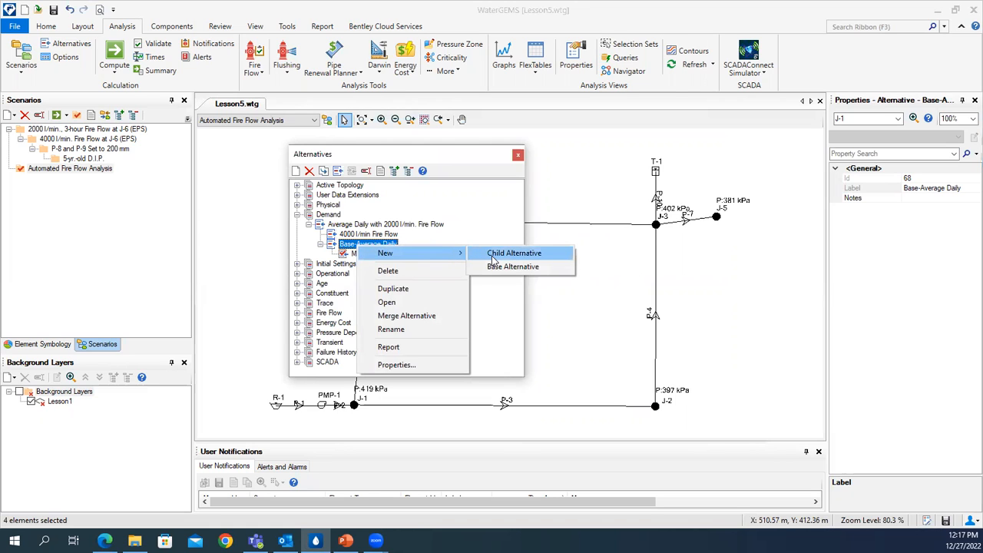
left_click(466, 235)
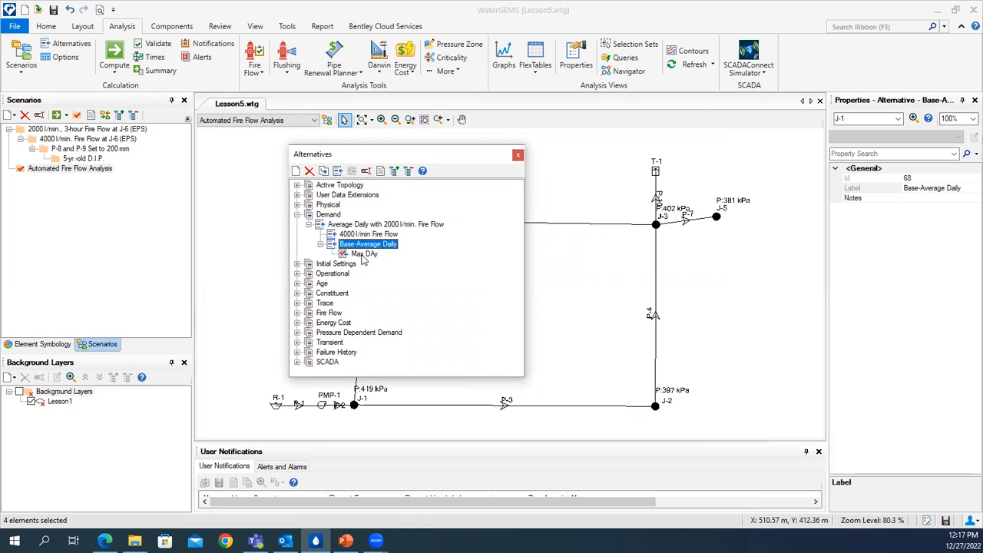
- Try a Global Edit that multiplies junction J-1's base demands by 1.5 in the Max DAy demand alternative
double_click(363, 255)
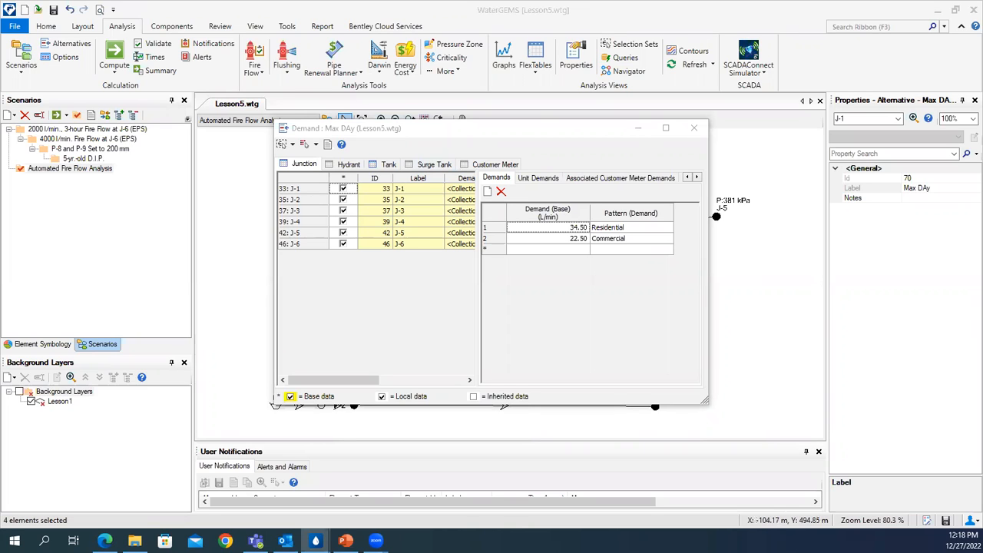
left_click(312, 190)
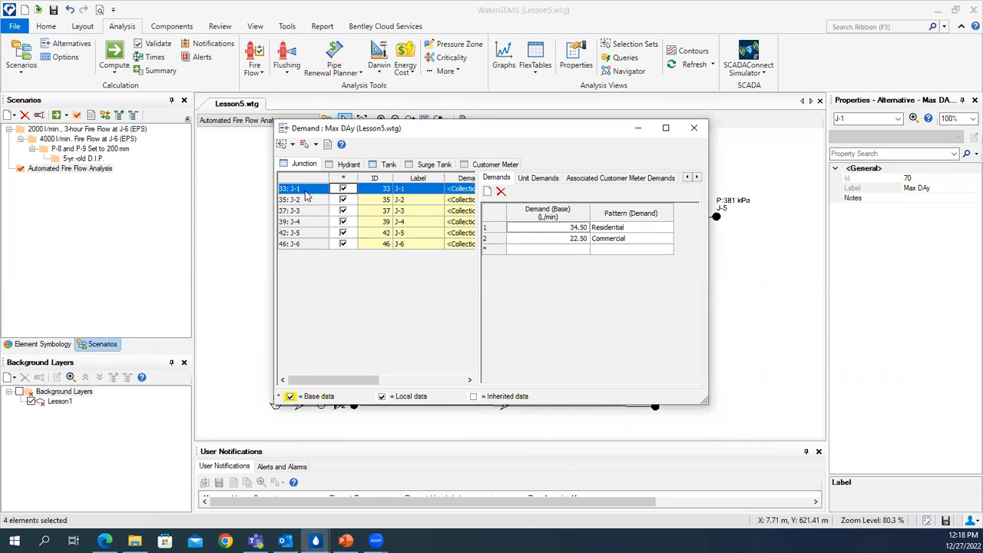
right_click(569, 219)
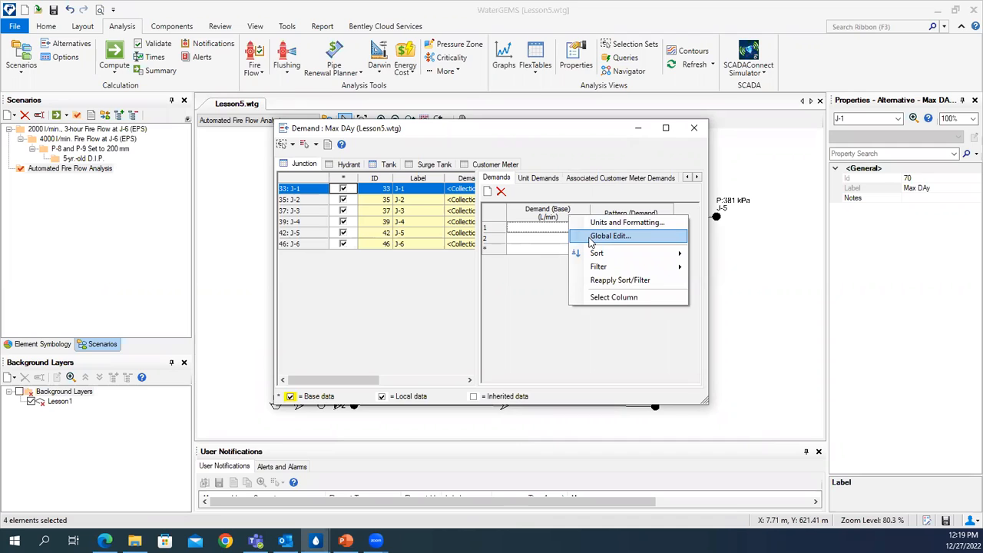
left_click(610, 236)
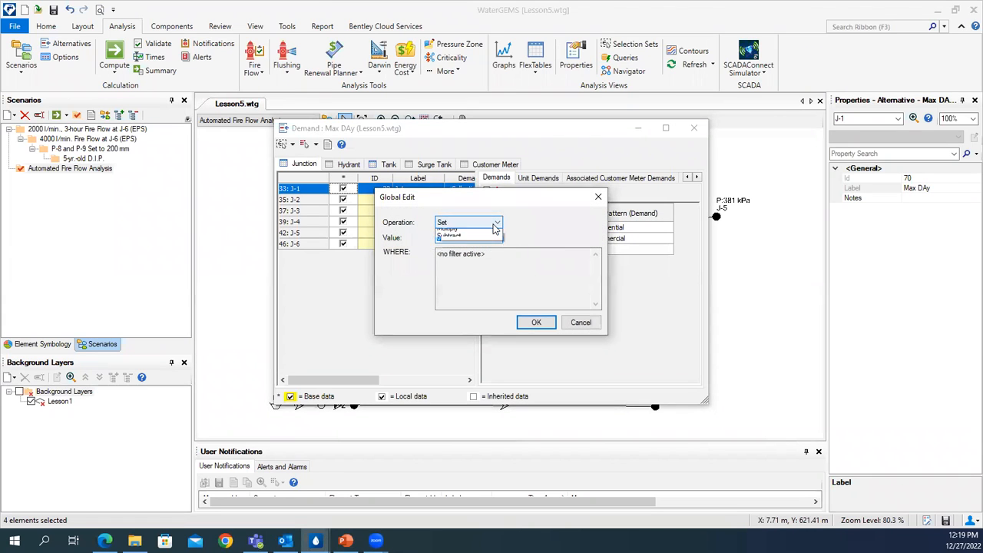
left_click(496, 224)
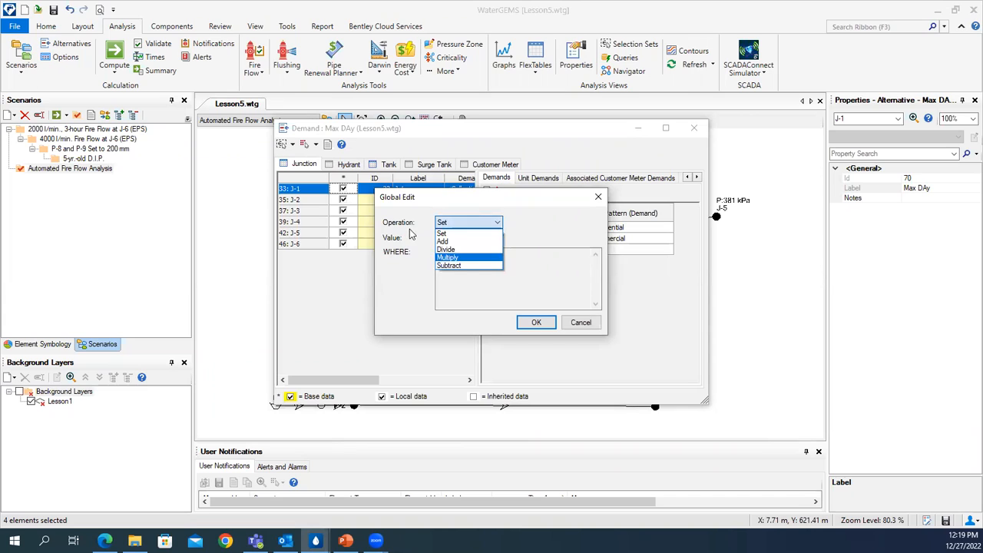
left_click(458, 257)
double_click(445, 239)
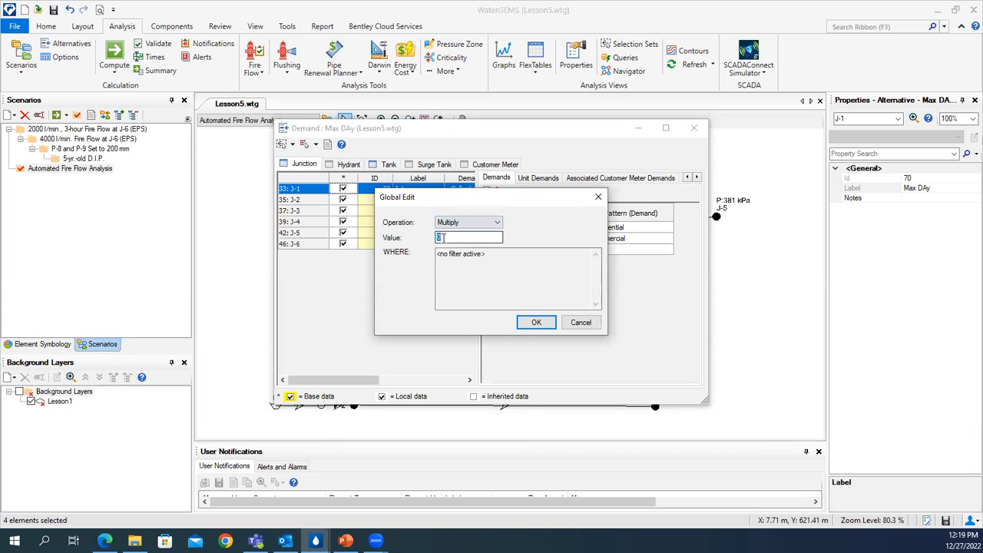
type("1.5")
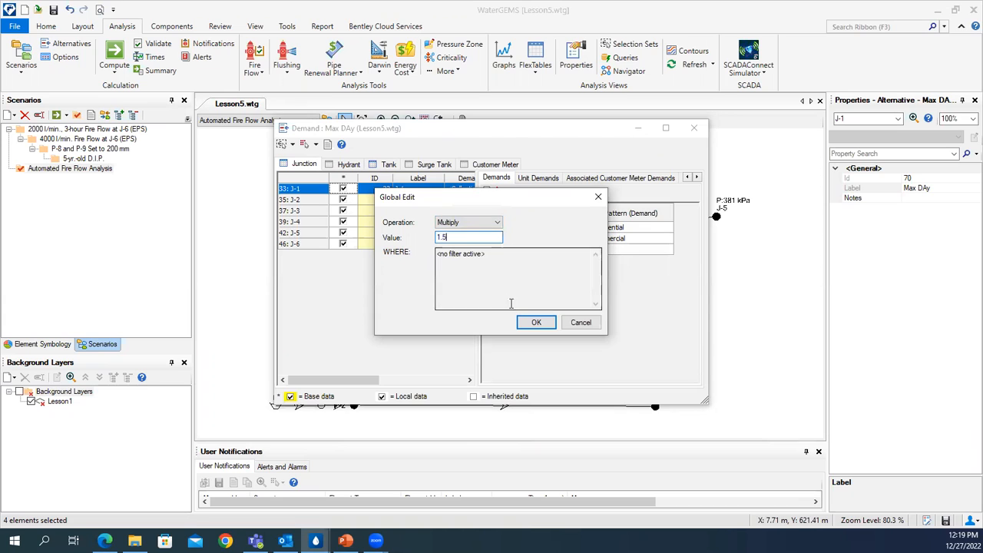
left_click(583, 324)
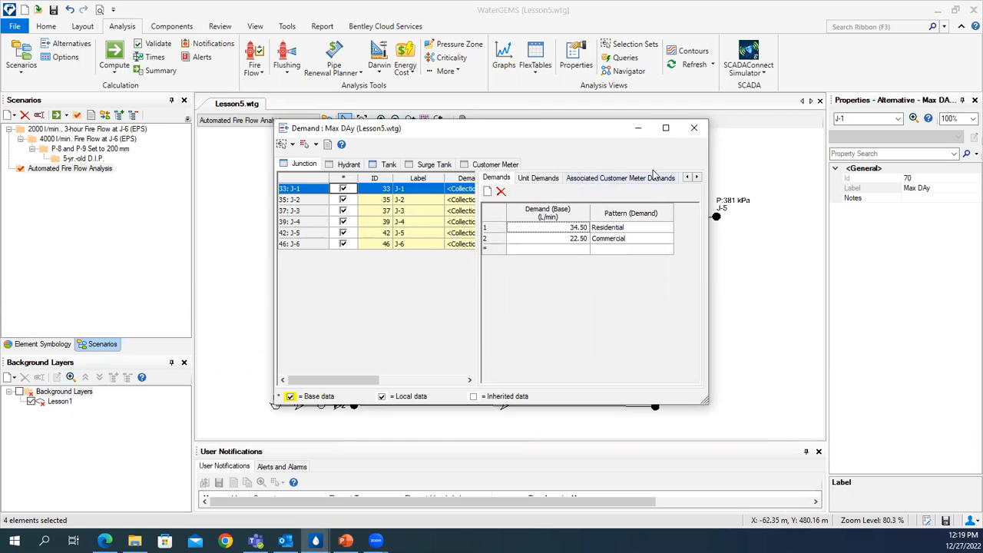
left_click(694, 128)
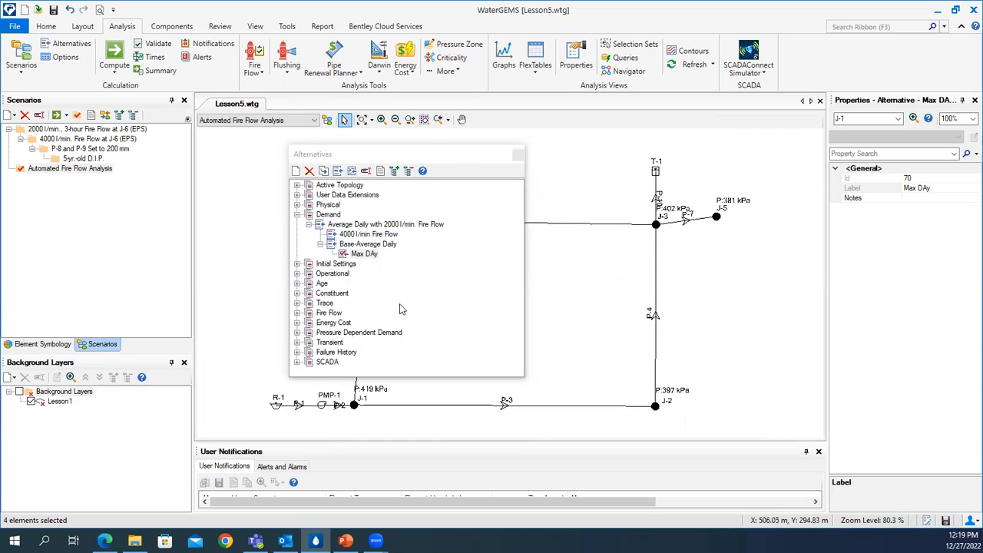
- Open the Base Fire Flow alternative and choose FireFlow-Junction 1-4 as its fire flow nodes
left_click(297, 313)
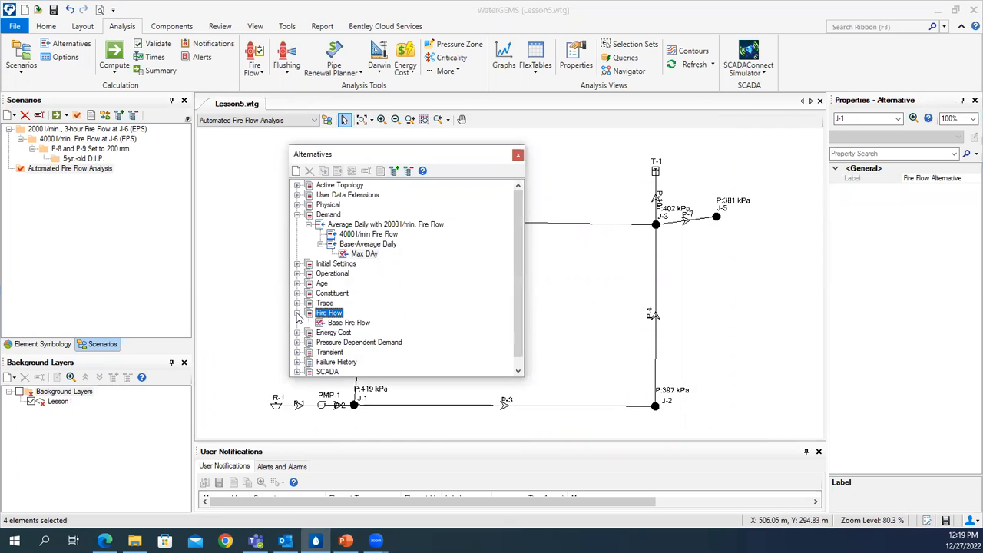
double_click(358, 323)
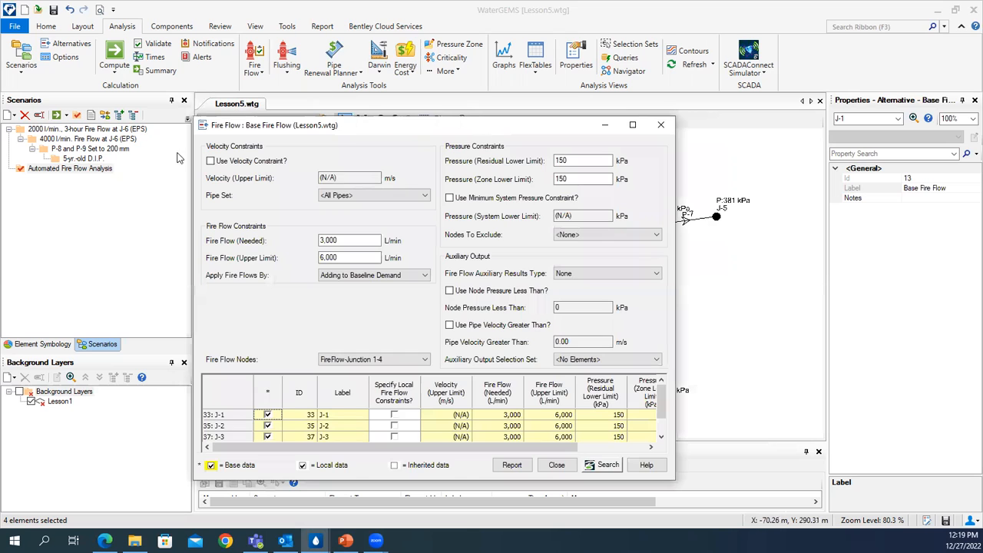
left_click_drag(512, 124, 515, 105)
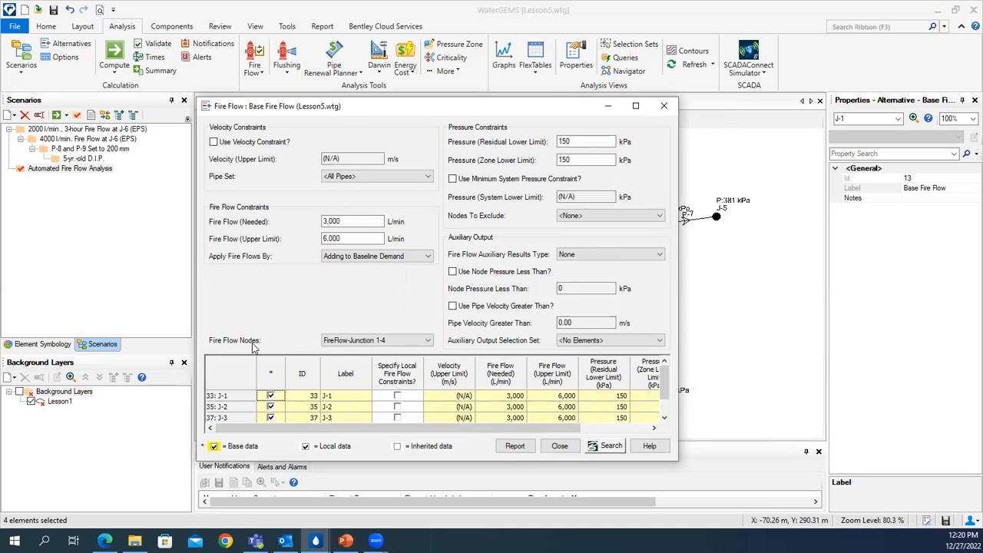
left_click(399, 343)
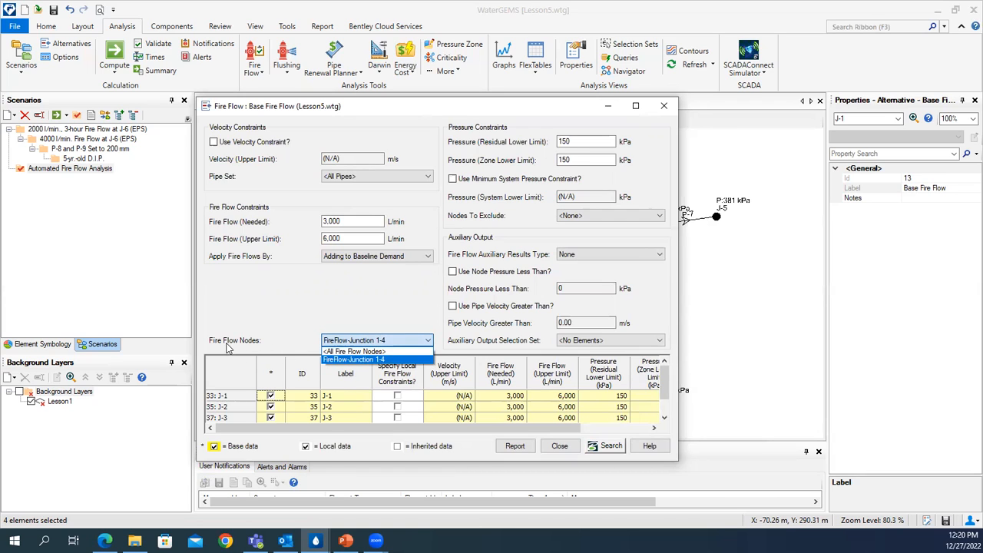
left_click(418, 360)
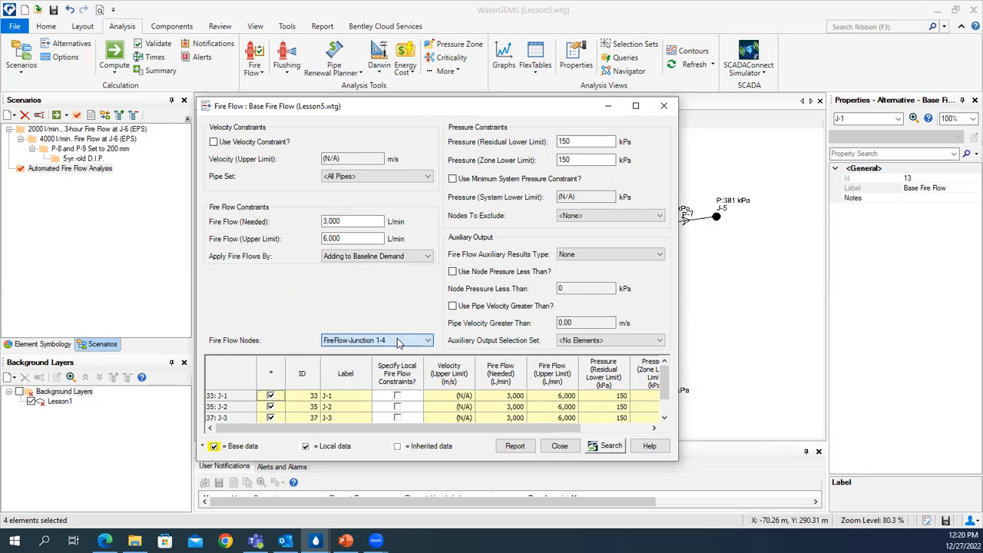
- Try creating a selection set from junctions J-4, J-3, J-2 and J-1 in the network drawing, cancelling at the naming dialog
left_click(606, 107)
left_click_drag(472, 154, 260, 131)
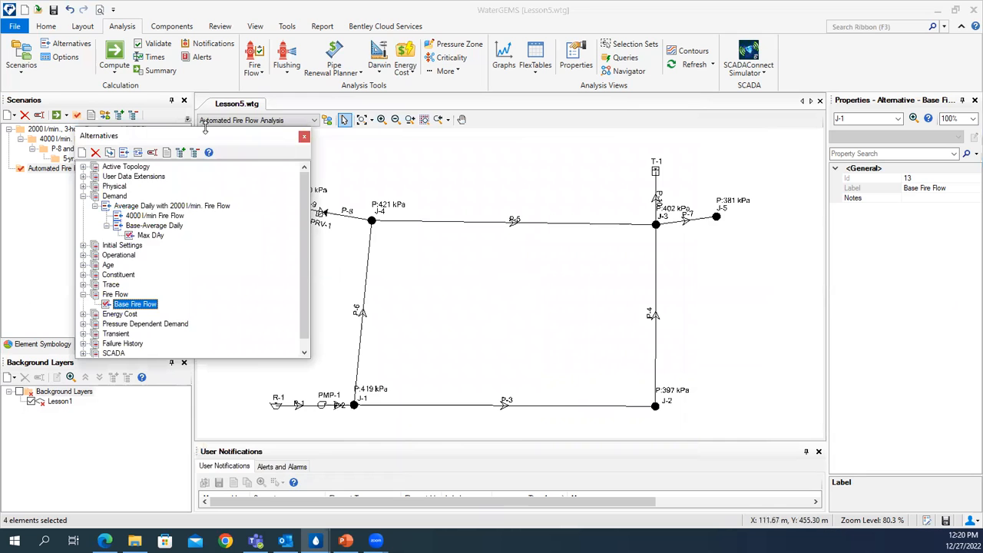
left_click_drag(147, 135, 77, 129)
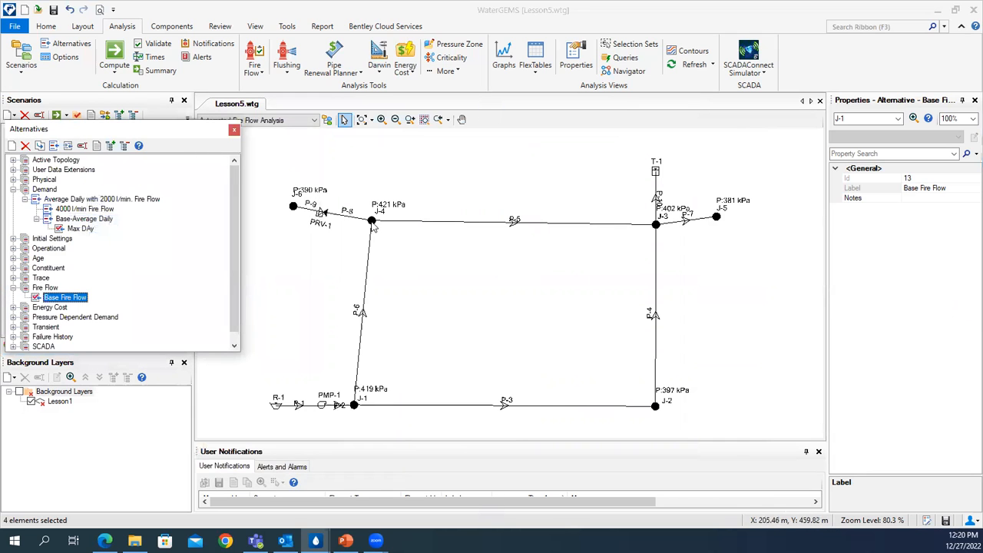
left_click(373, 222)
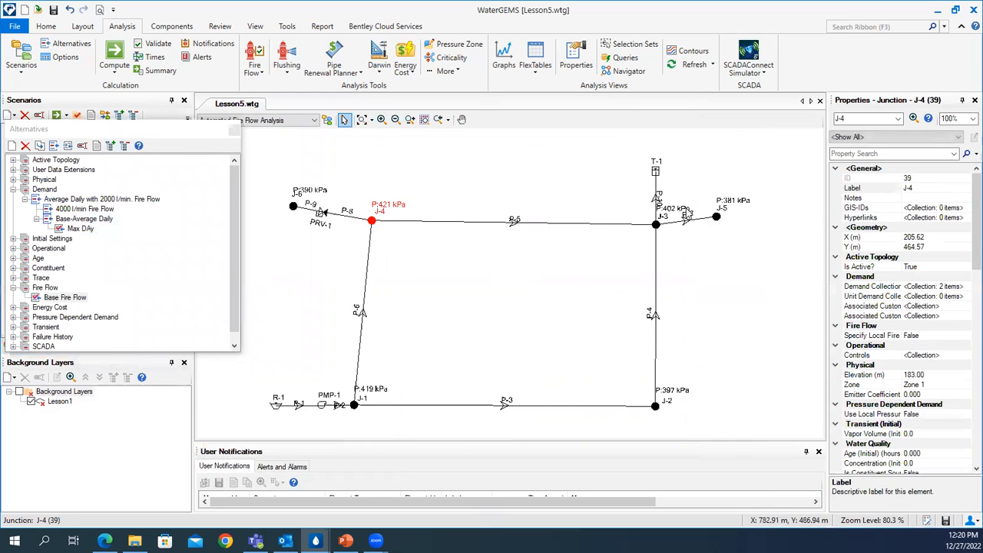
left_click(656, 225, "ctrl")
left_click(656, 407, "ctrl")
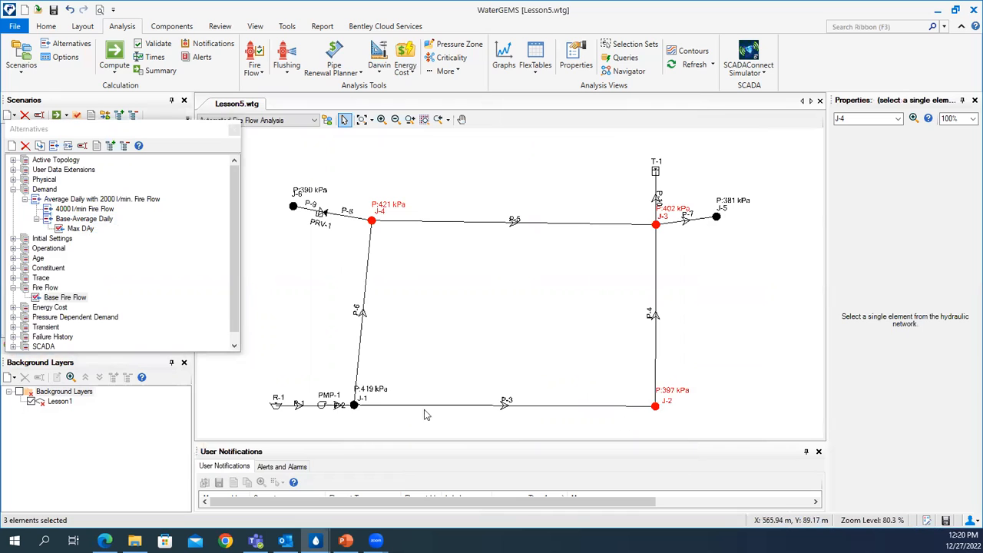
left_click(354, 404, "ctrl")
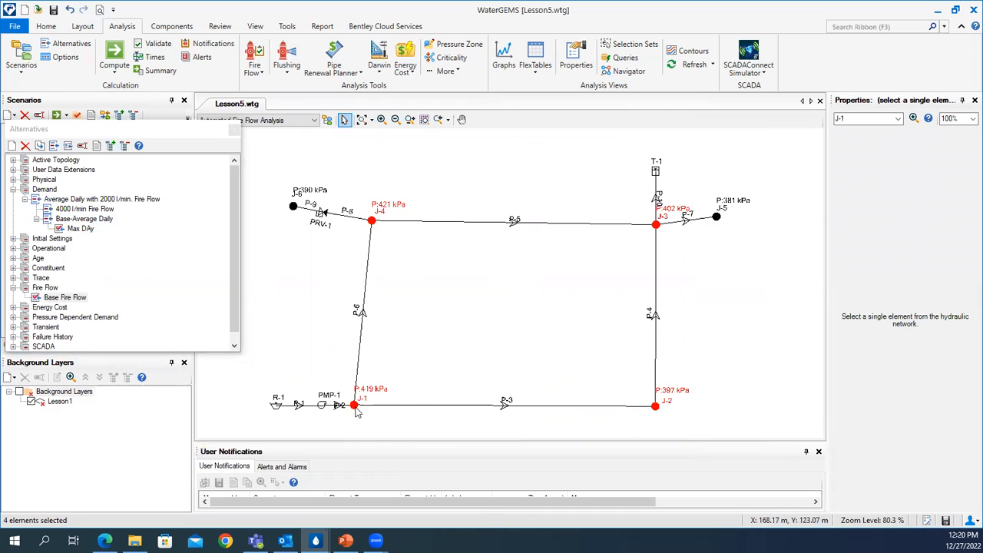
right_click(373, 223)
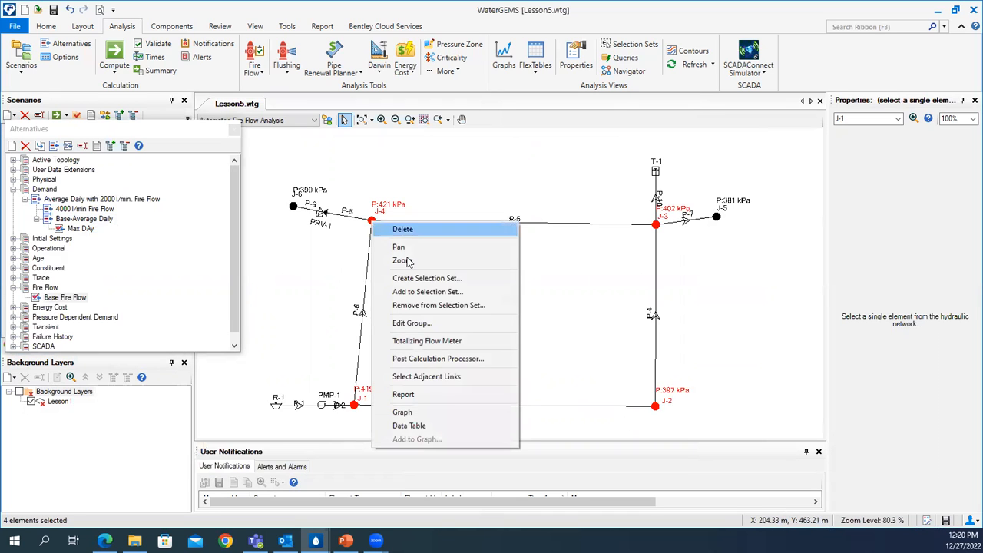
left_click(426, 279)
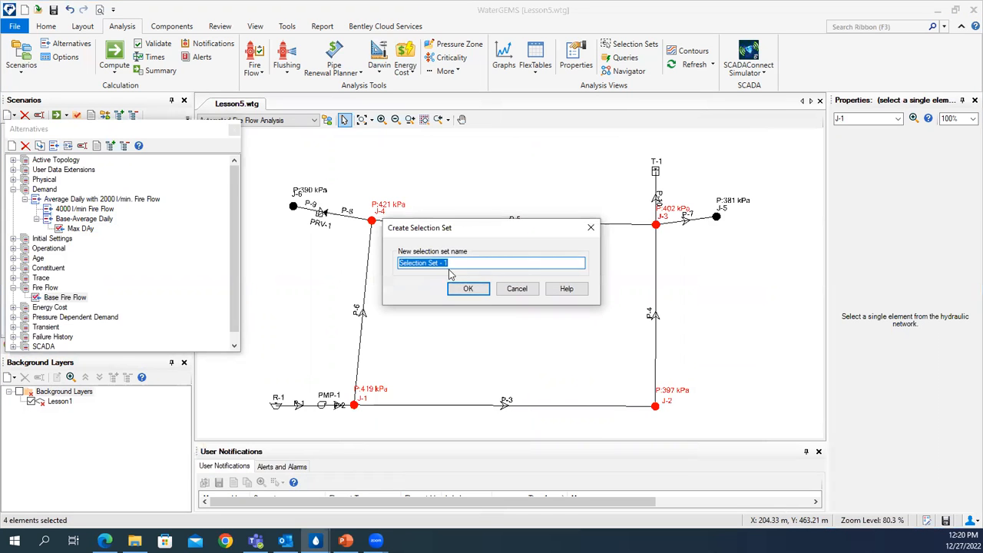
left_click(515, 289)
- Bring back the minimized Base Fire Flow alternative, and close both it and the Alternatives manager
left_click_drag(154, 132, 303, 136)
left_click(315, 541)
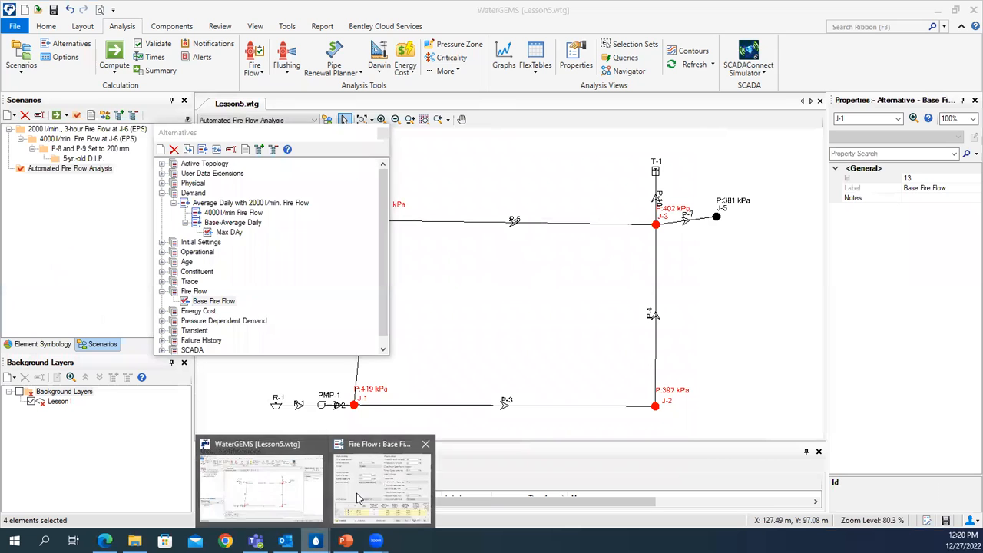
left_click(358, 498)
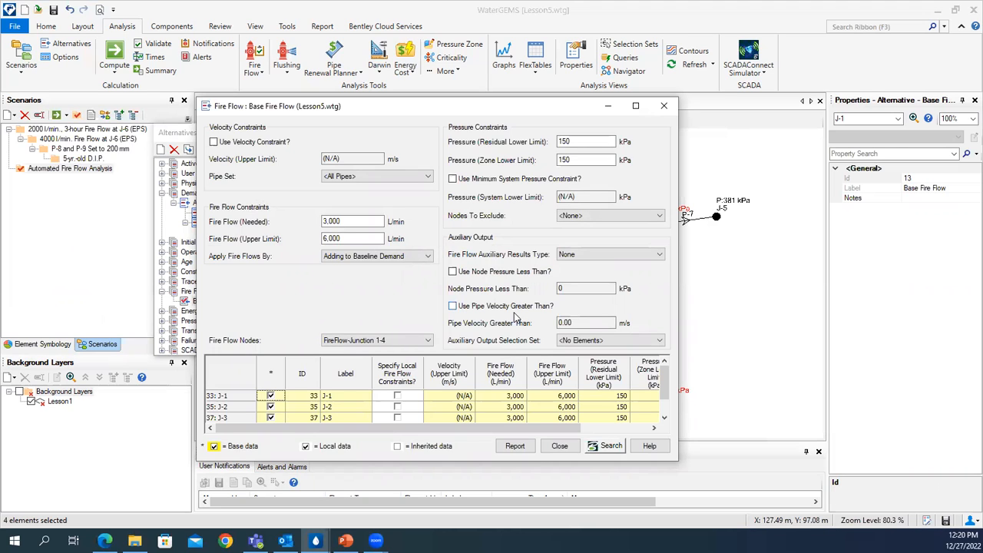
left_click(663, 106)
left_click(382, 135)
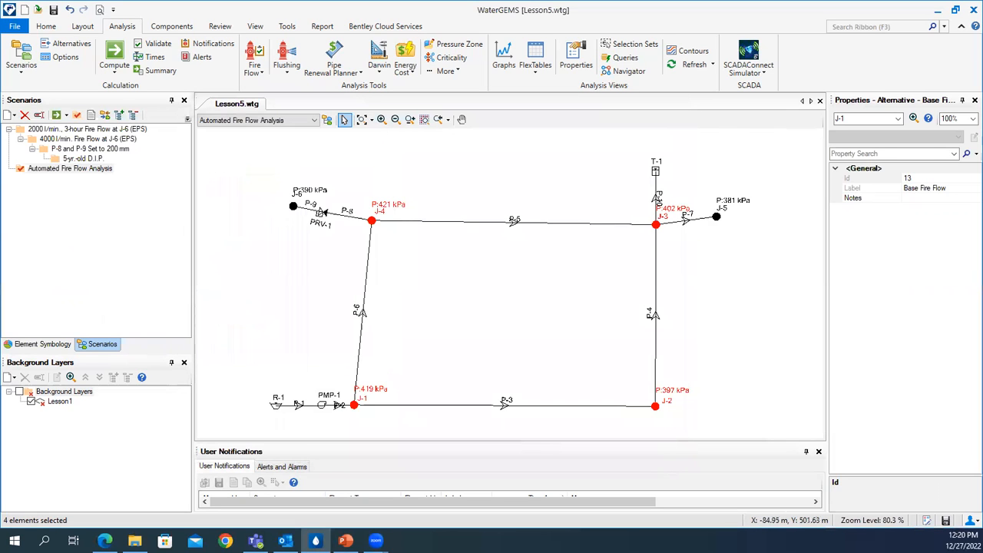
- Open the Scenarios manager and show the options for creating a new base or child scenario without creating one
left_click(29, 71)
left_click(30, 89)
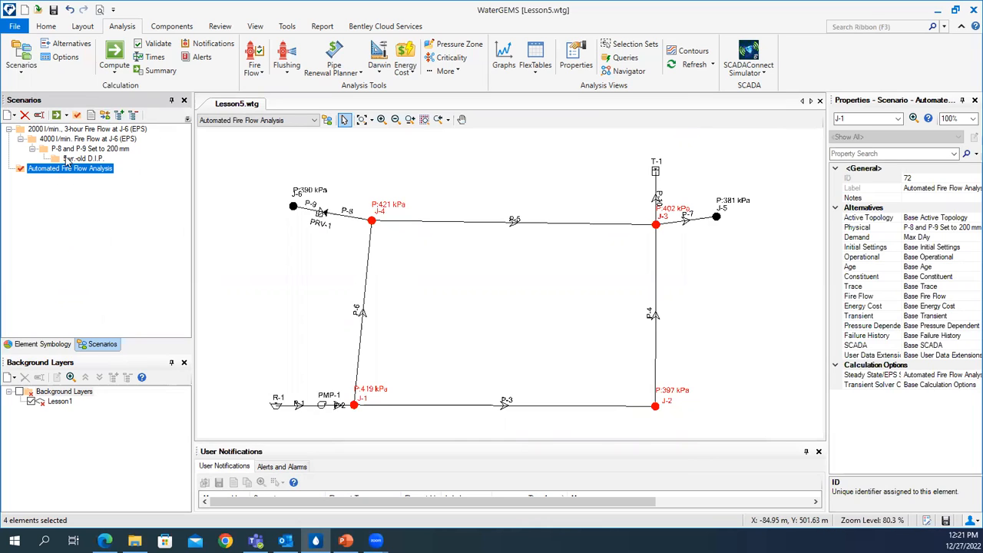
right_click(51, 131)
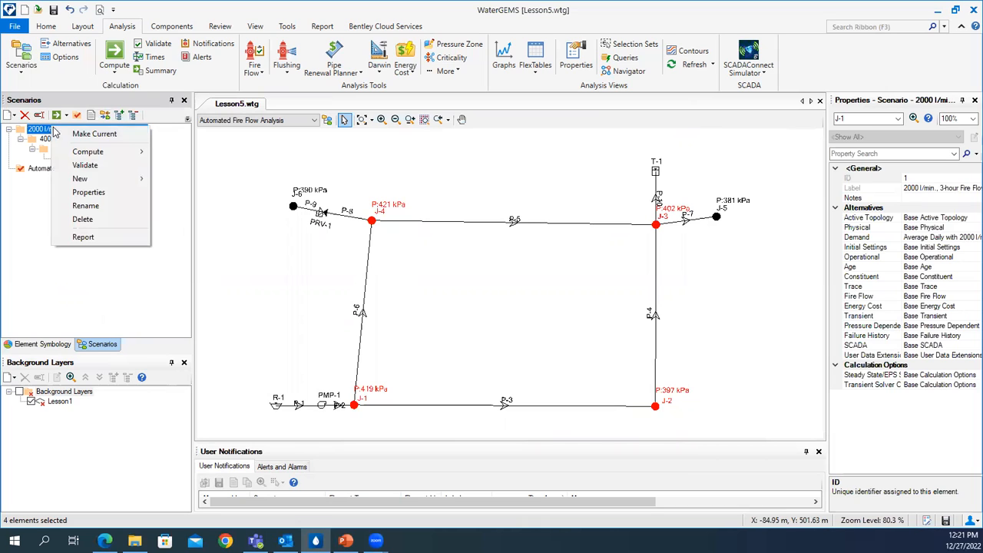
mouse_move(126, 181)
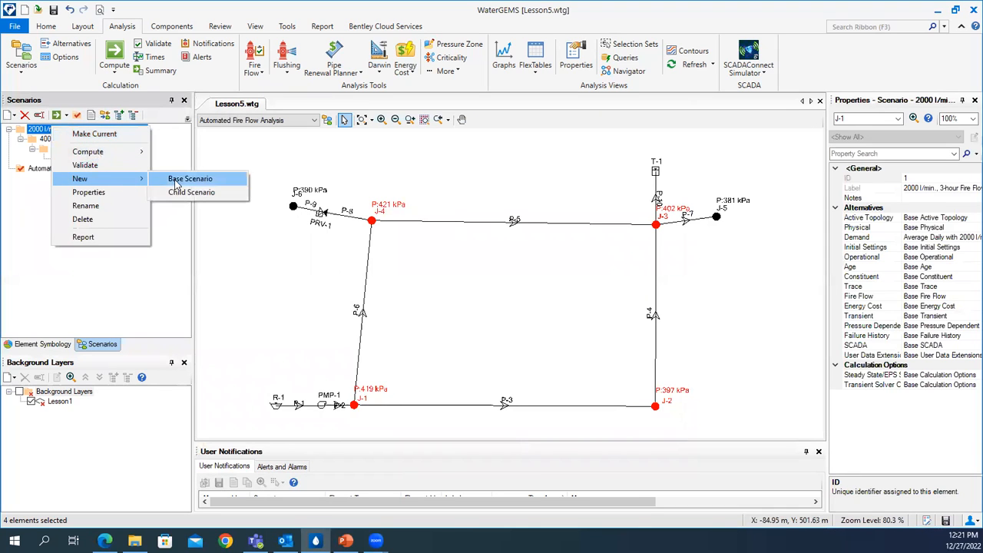
left_click(156, 255)
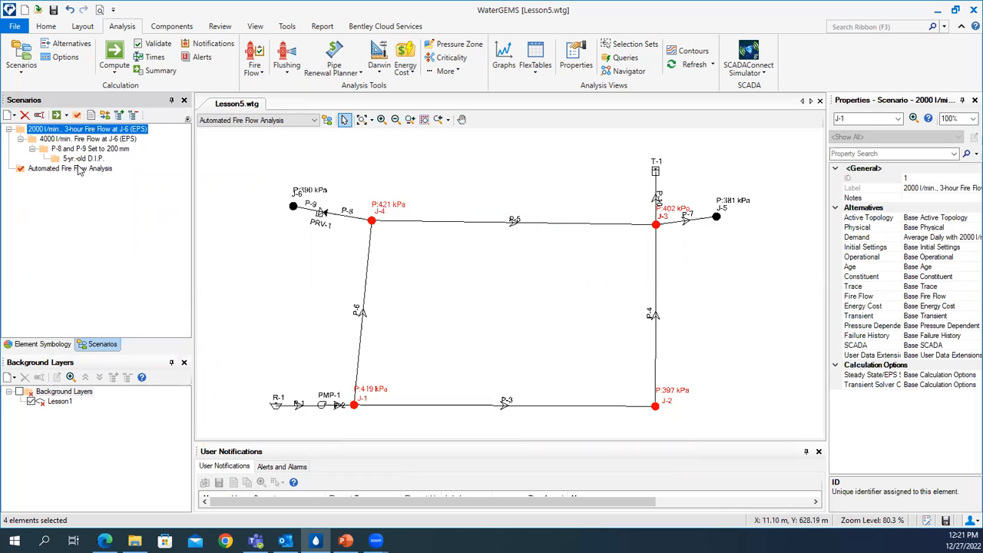
- Choose Max DAy as the demand alternative in the properties of the Automated Fire Flow Analysis scenario
left_click(90, 171)
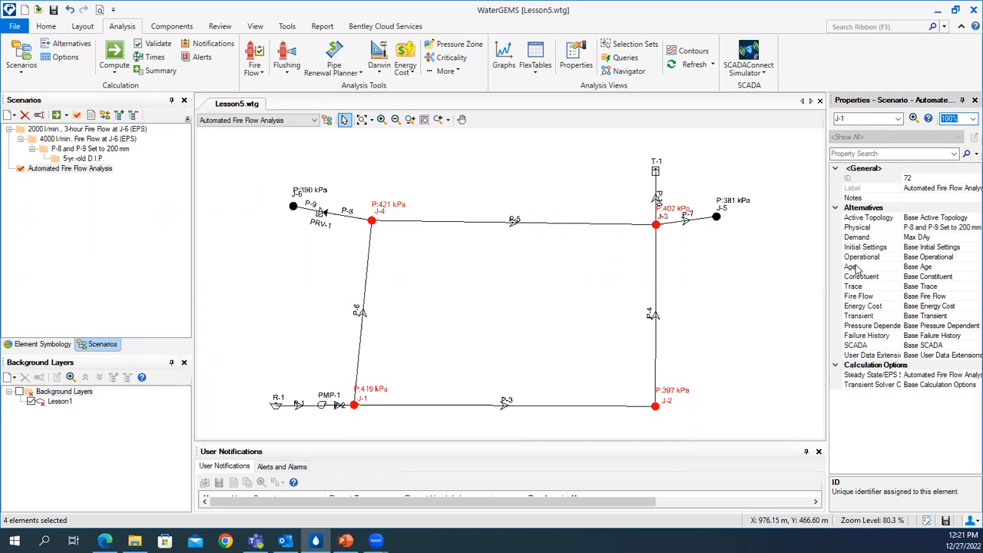
left_click(882, 238)
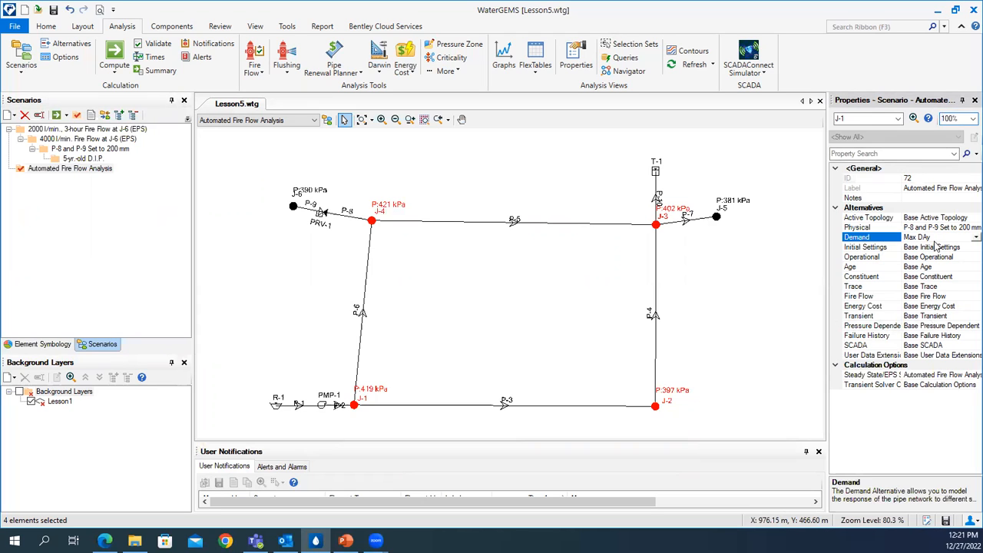
left_click(975, 237)
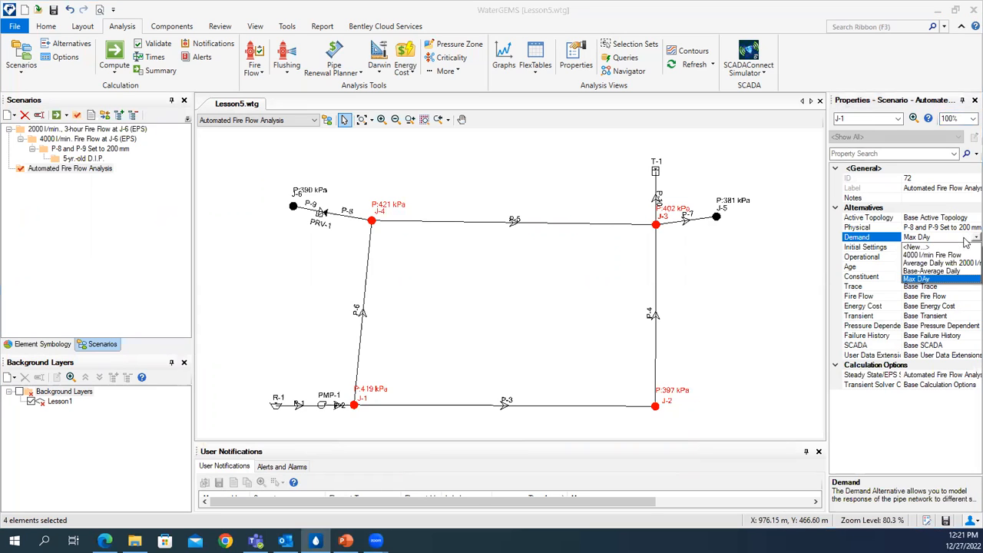
left_click(926, 279)
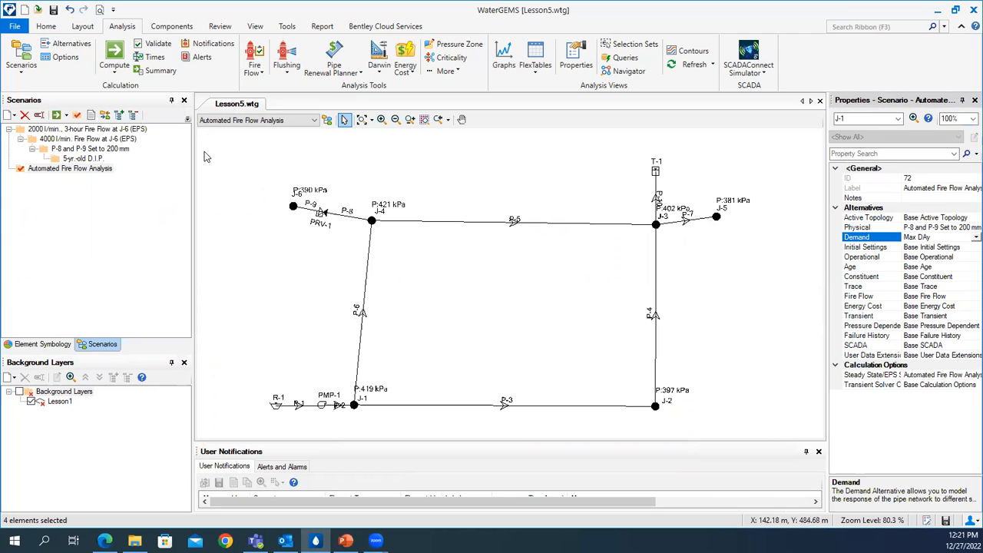
- Compute the Automated Fire Flow Analysis scenario, and close the calculation summary after reviewing its fire flow statistics
left_click(114, 55)
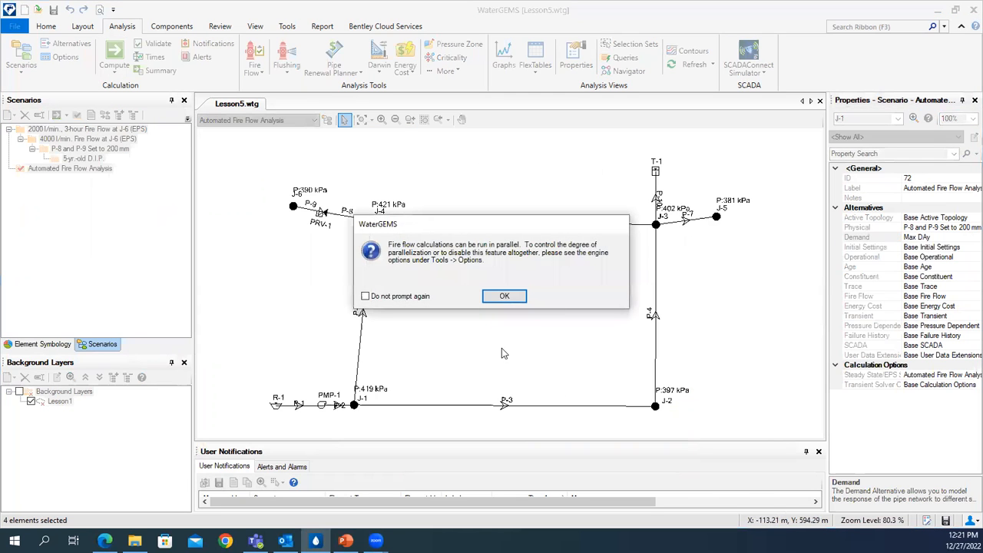
left_click(518, 300)
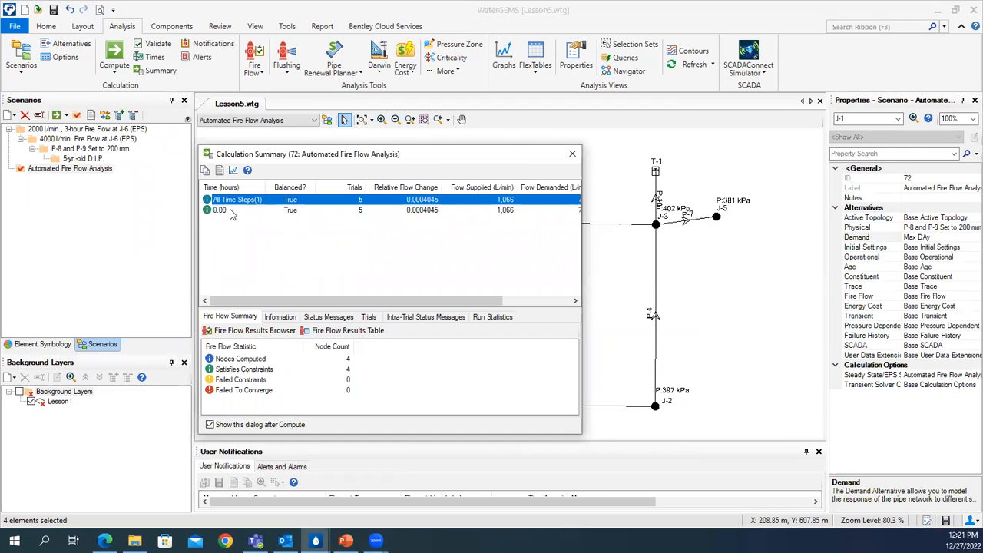
left_click_drag(277, 156, 333, 157)
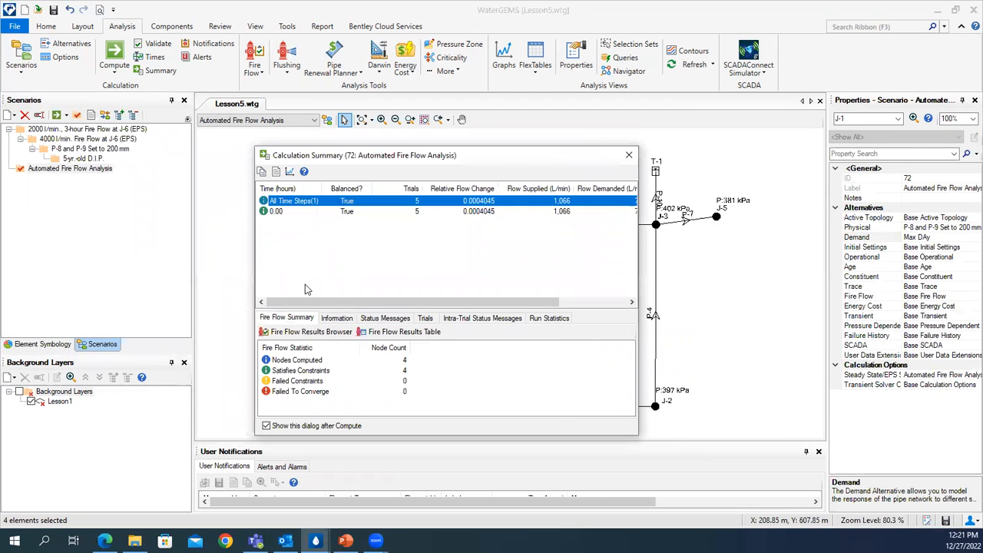
left_click(629, 155)
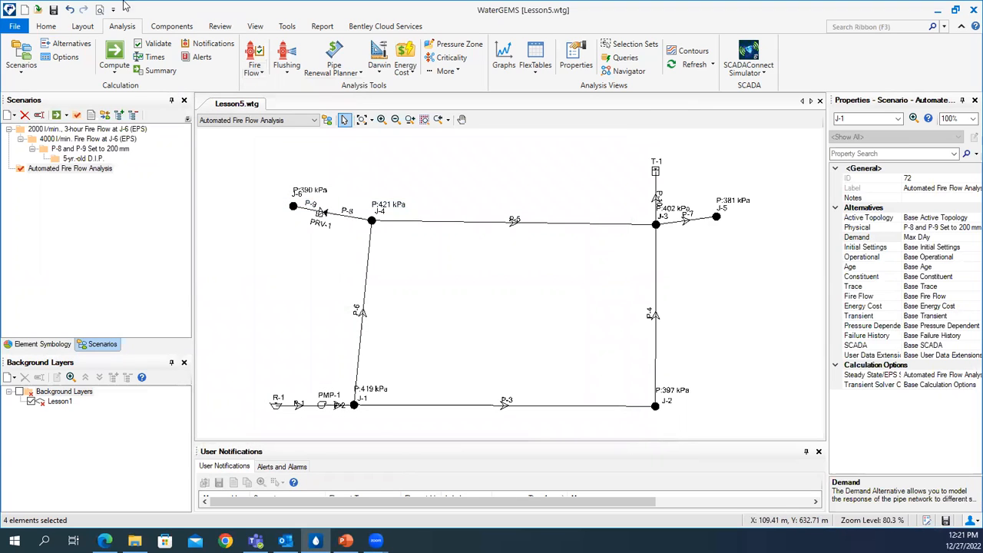
- Examine the status of each junction in the Fire Flow Results Browser and close it
left_click(260, 75)
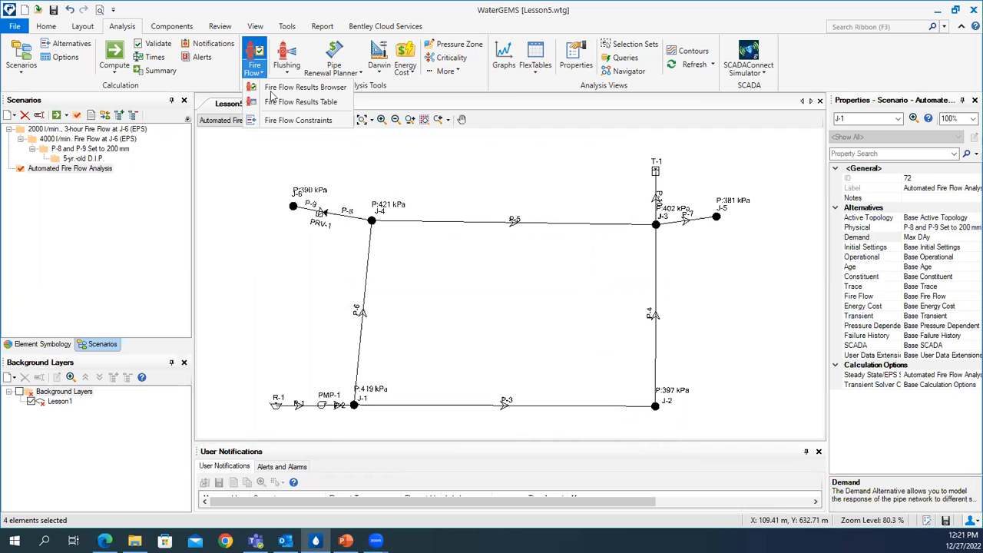
left_click(303, 87)
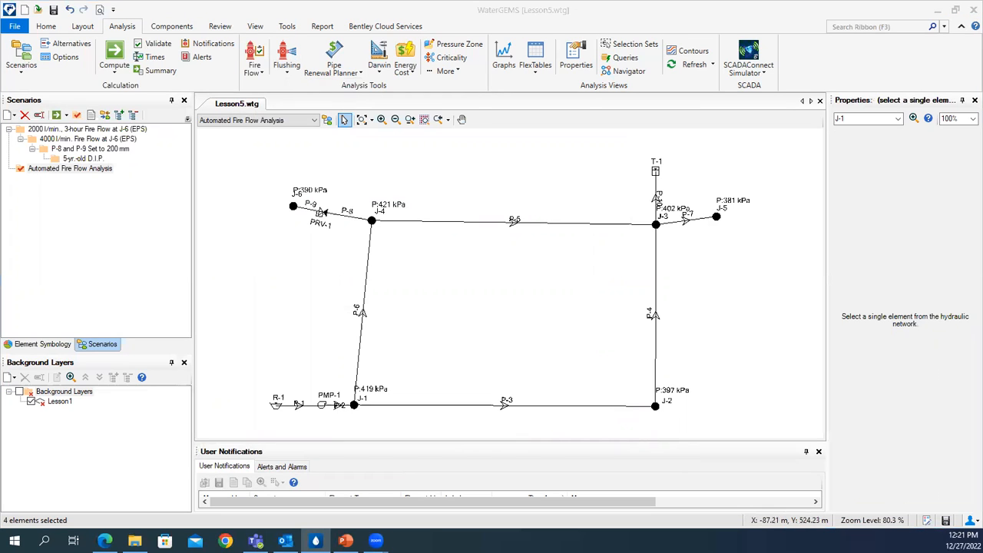
left_click_drag(152, 197, 439, 193)
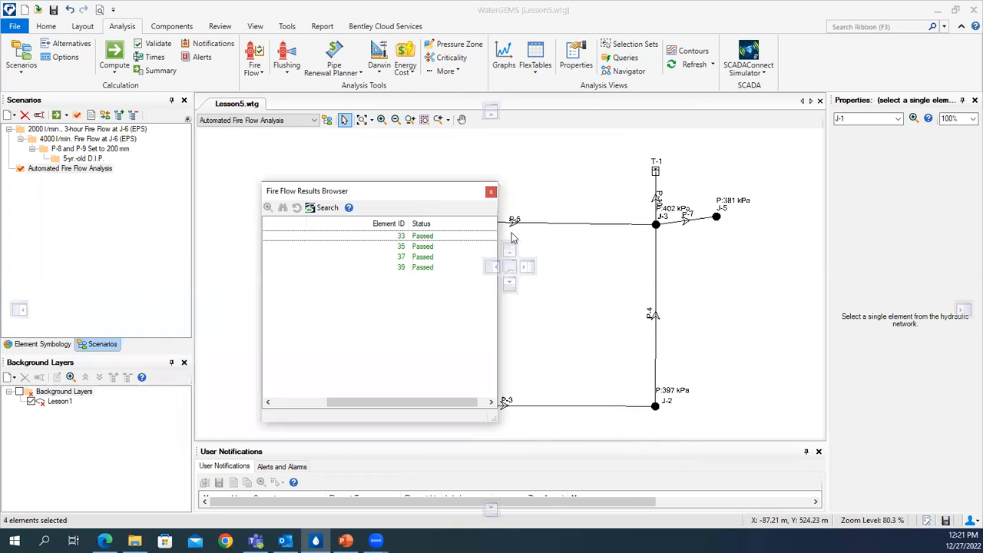
left_click_drag(409, 408, 357, 408)
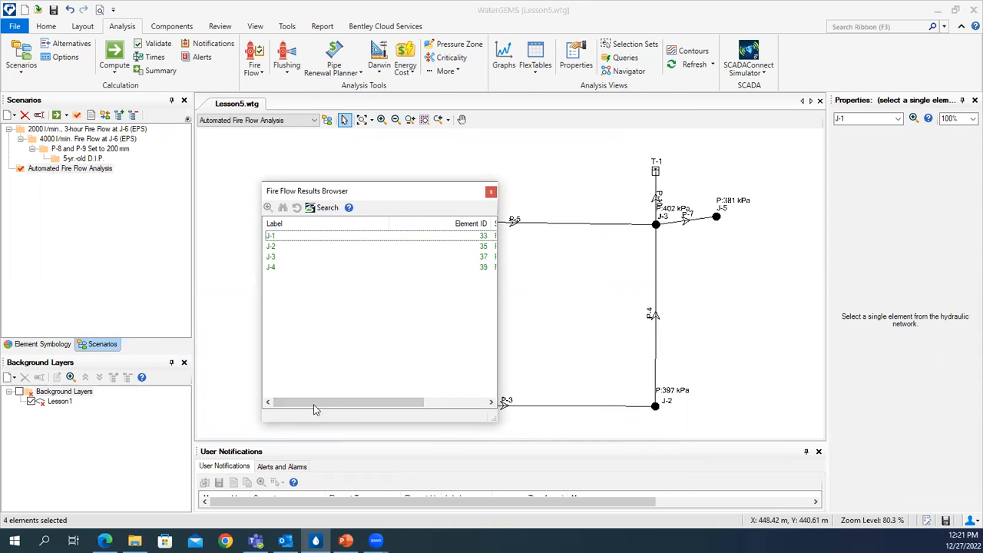
left_click_drag(313, 409, 395, 413)
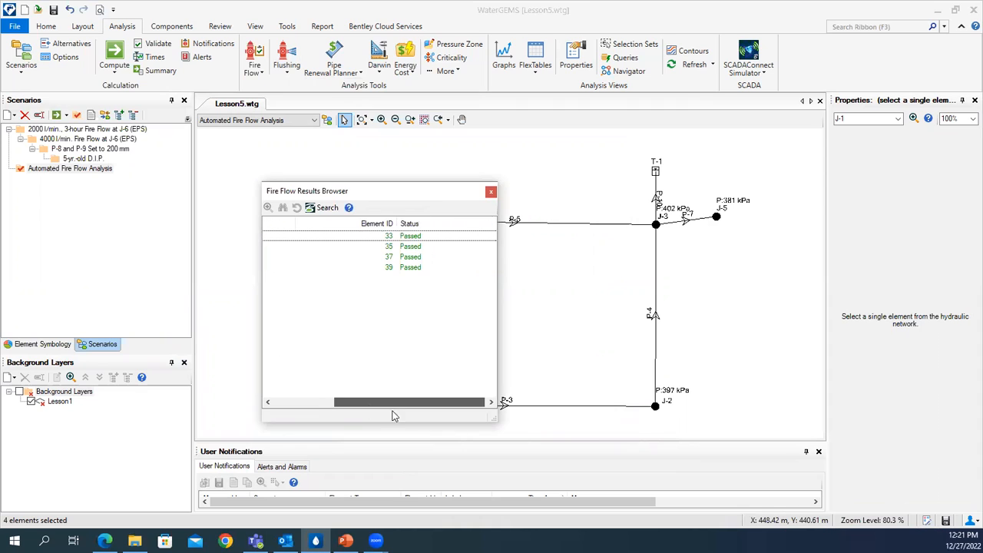
left_click(491, 191)
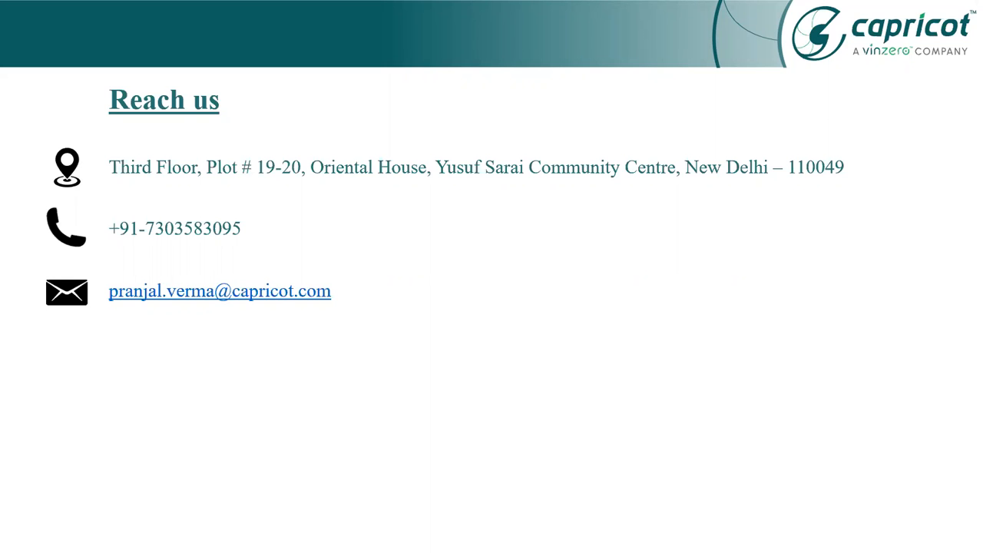
key("Right")
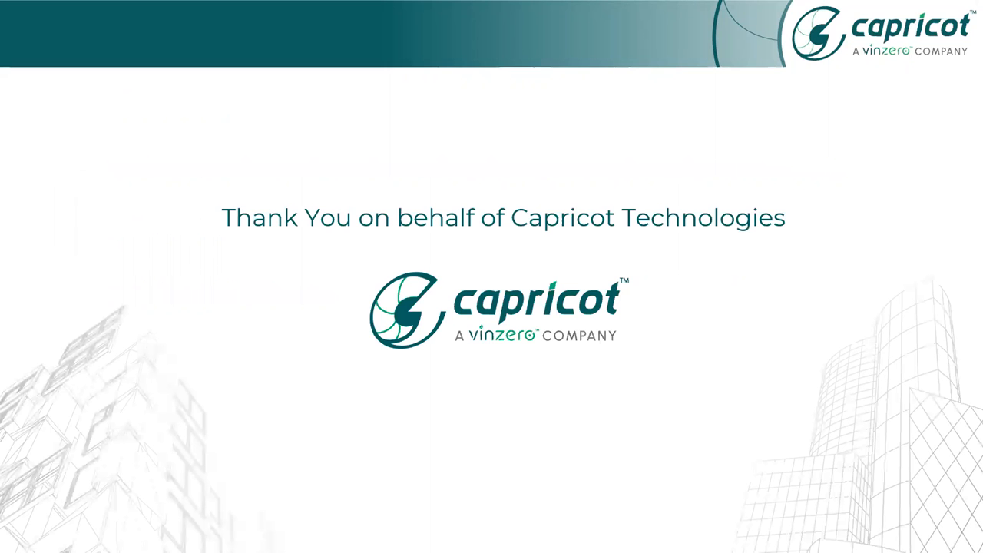